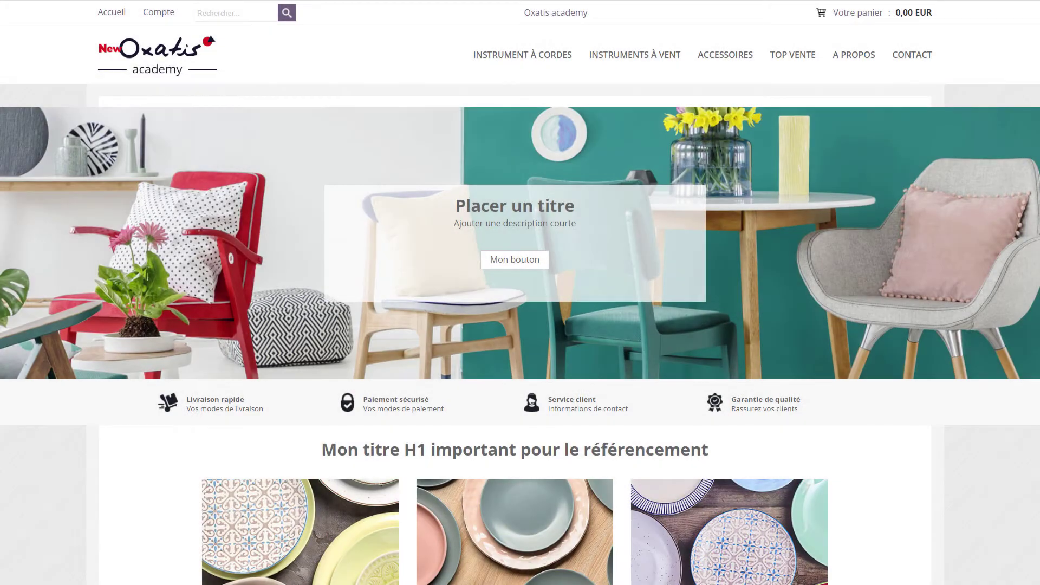
Step: Open the custom page "Page d'accueil - Décoration" in the page editor
scroll(520, 292, "down", 5)
scroll(520, 293, "down", 6)
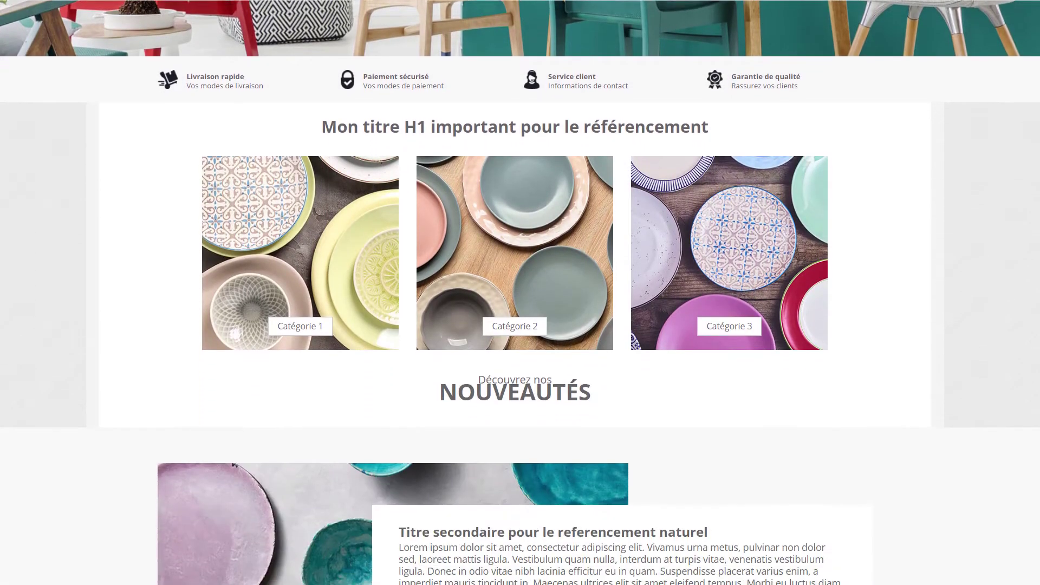
scroll(520, 293, "down", 5)
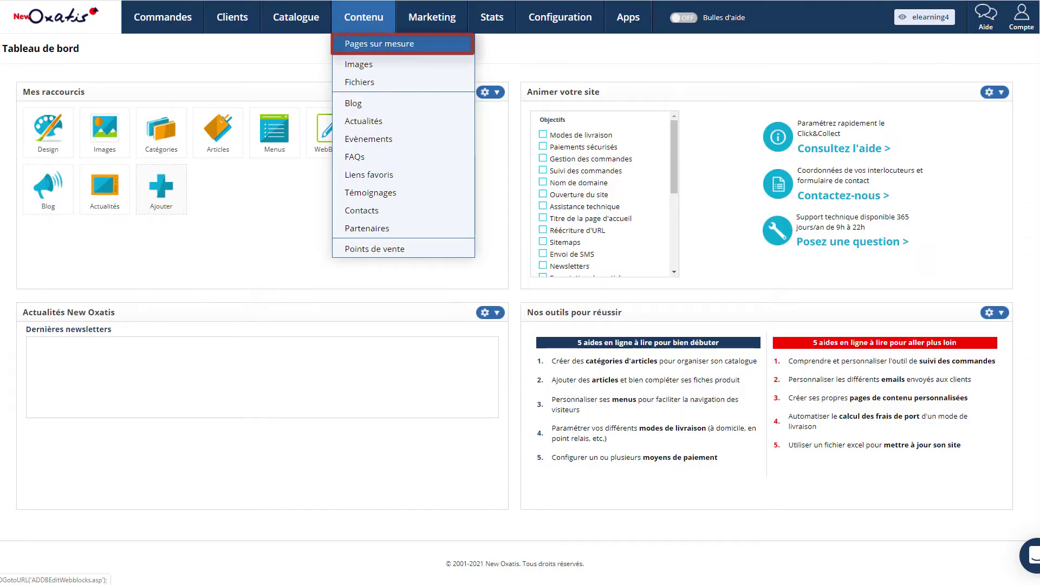
left_click(368, 43)
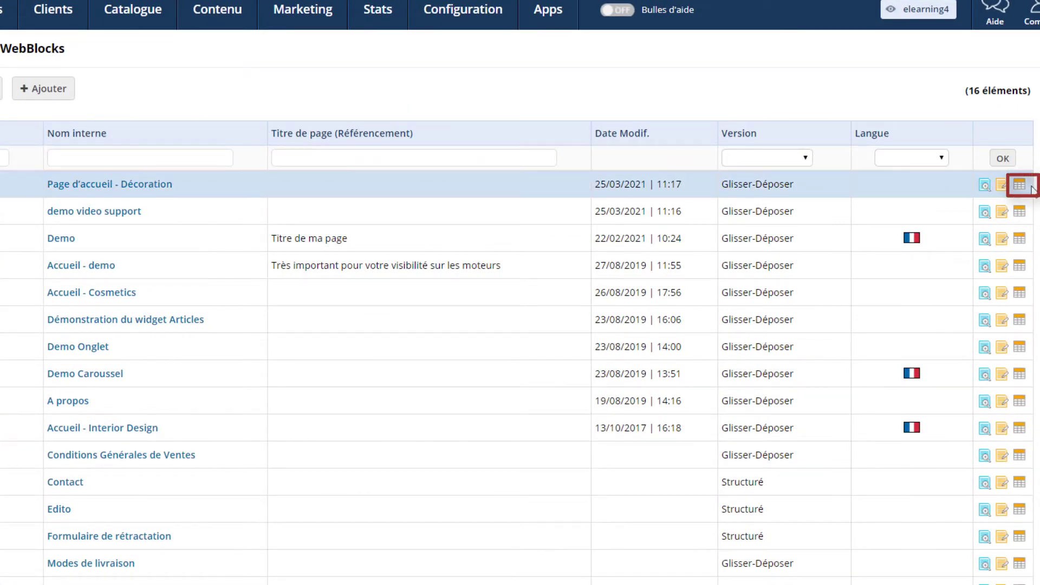
left_click(1018, 190)
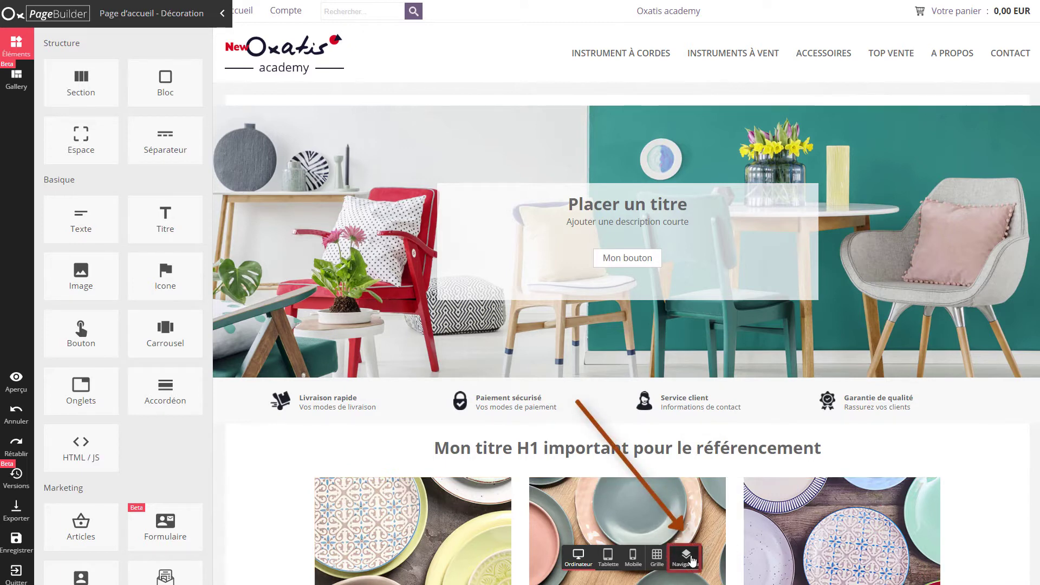
Step: Replace the first section's background image with accuel-decoration-vue.jpg, added at the Originale size
left_click(686, 556)
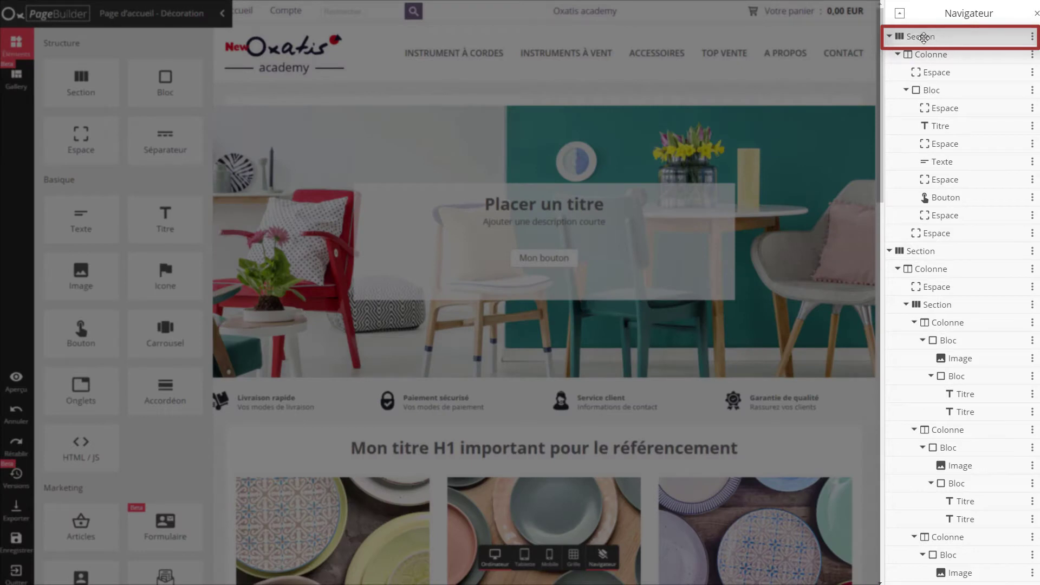
left_click(923, 37)
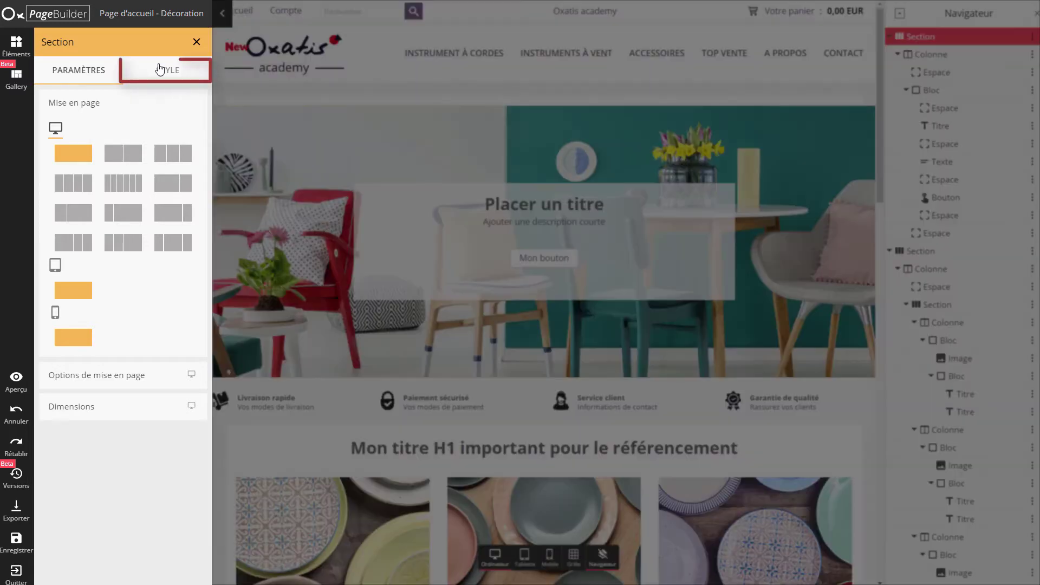
left_click(159, 69)
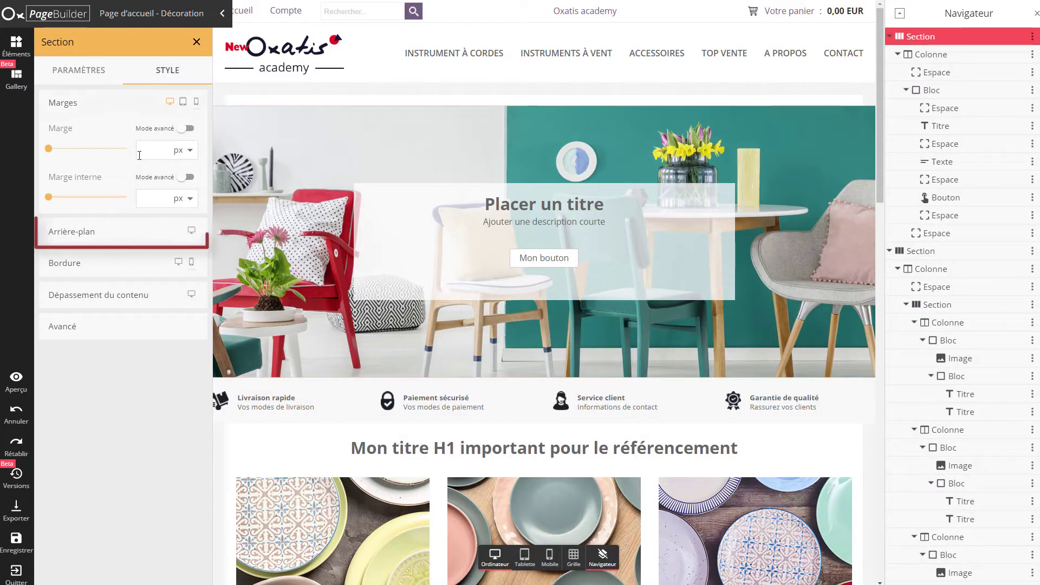
left_click(135, 239)
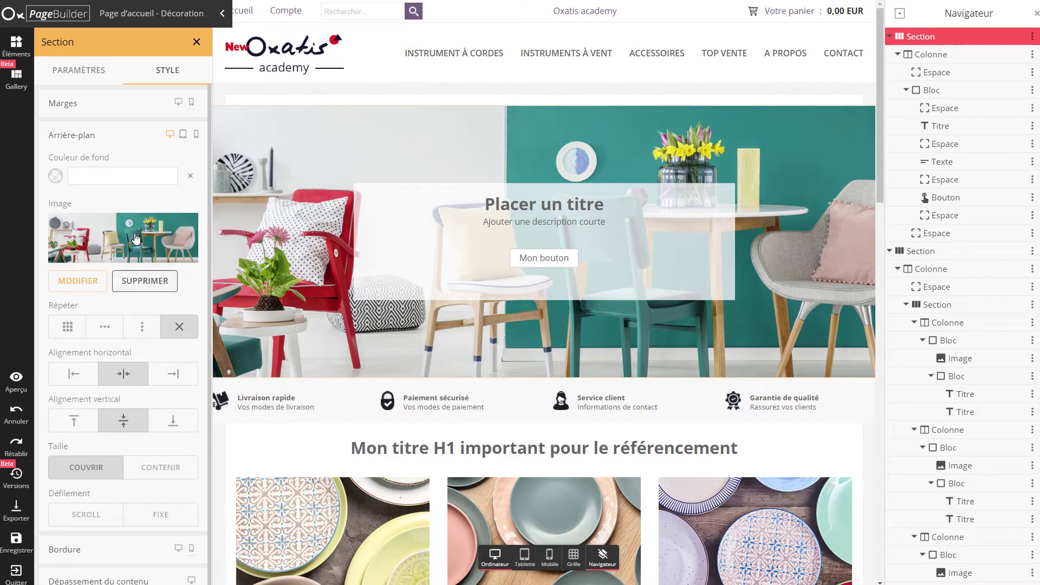
left_click(77, 281)
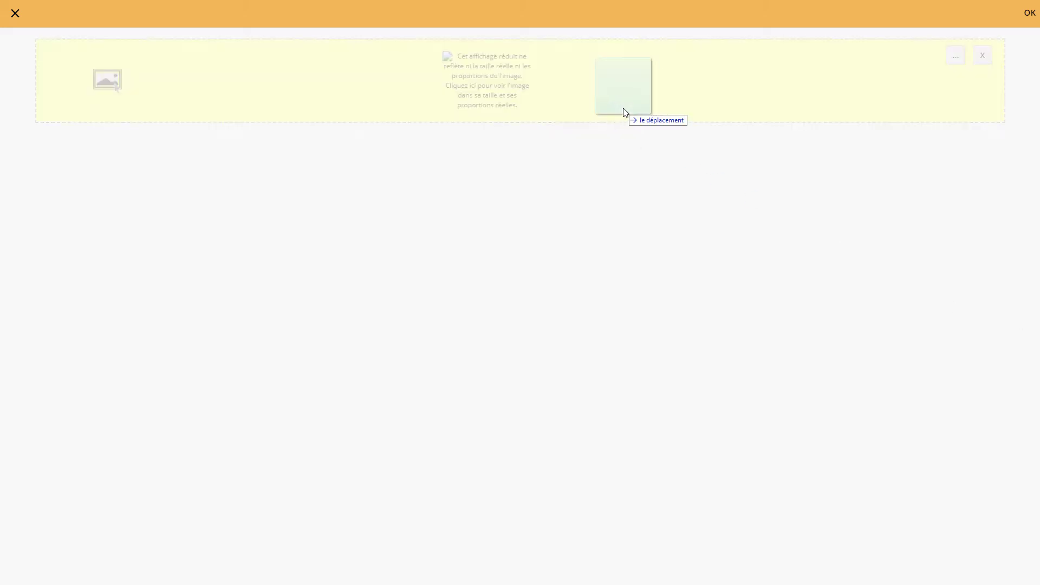
left_click(623, 109)
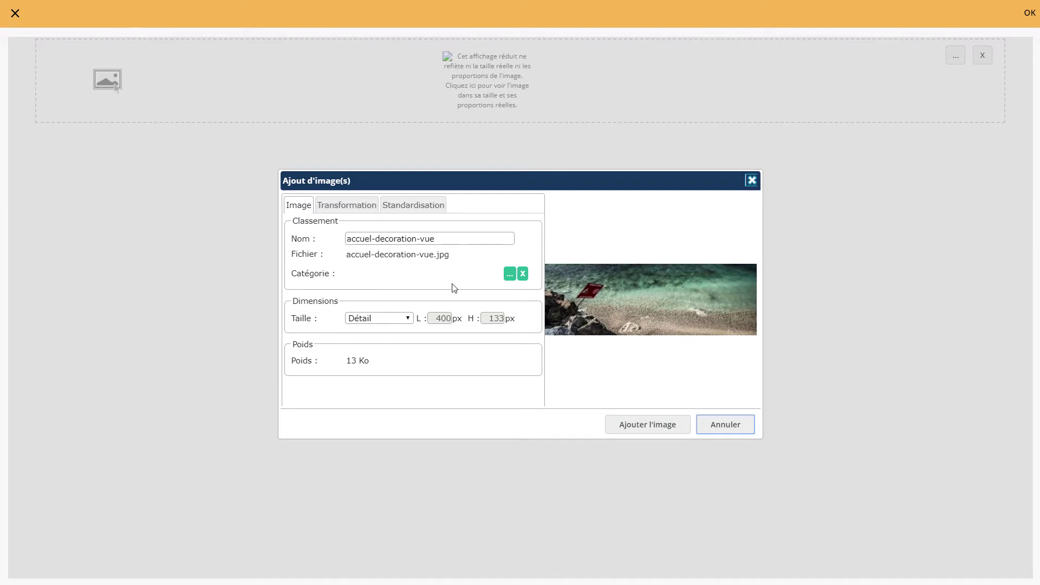
left_click(378, 320)
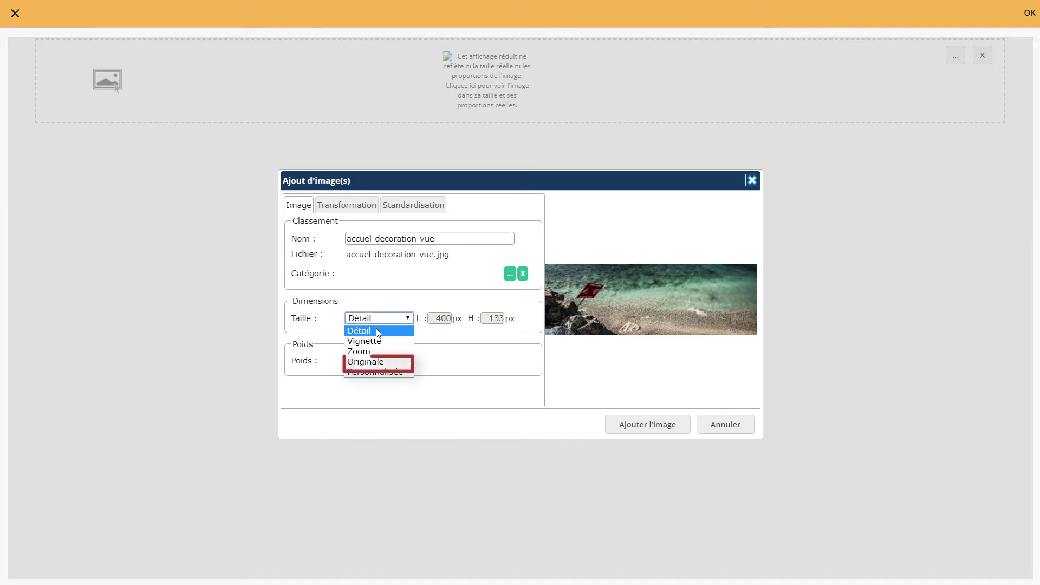
left_click(384, 363)
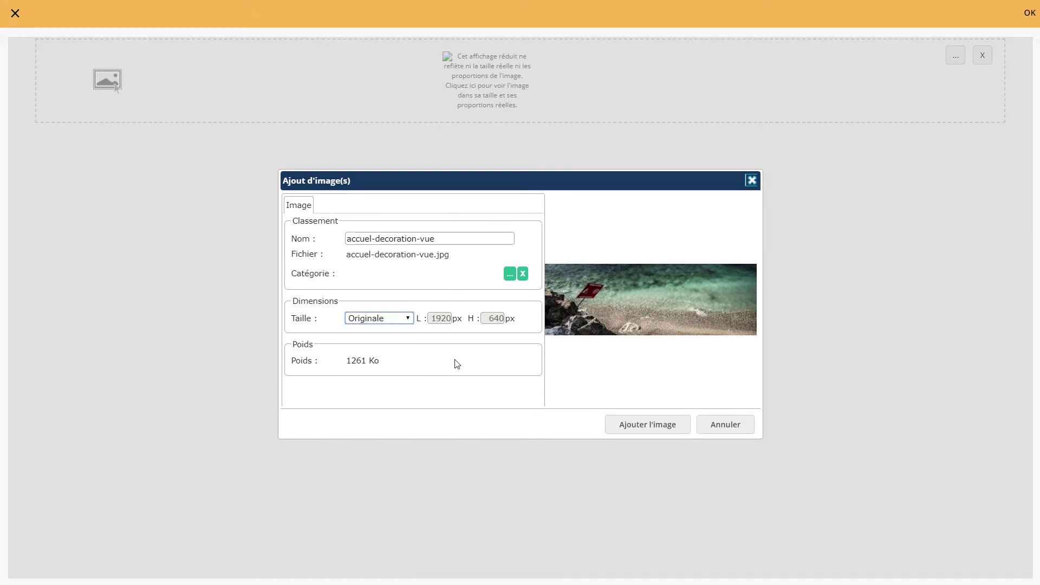
left_click(646, 425)
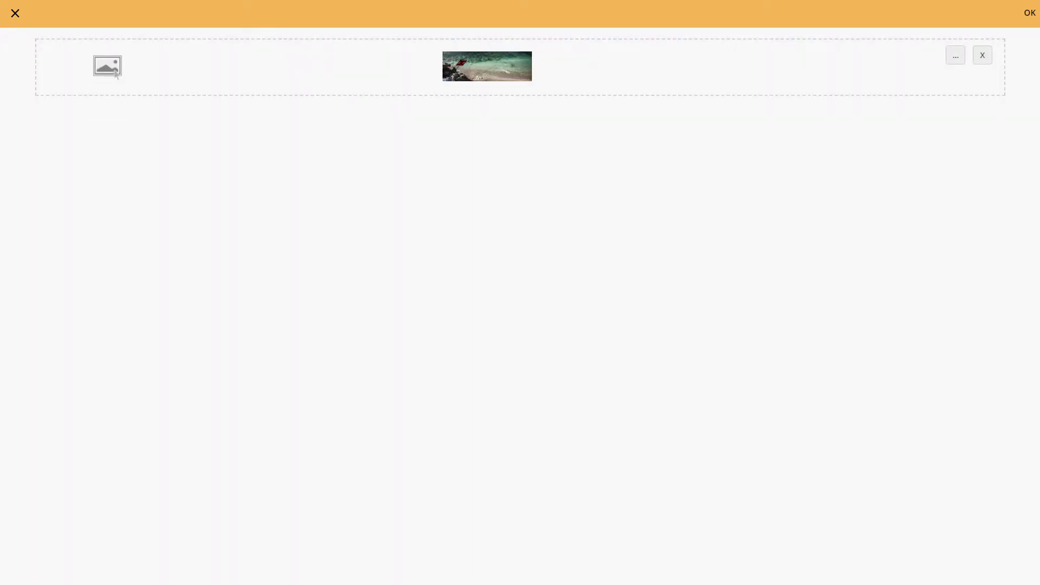
left_click(1029, 12)
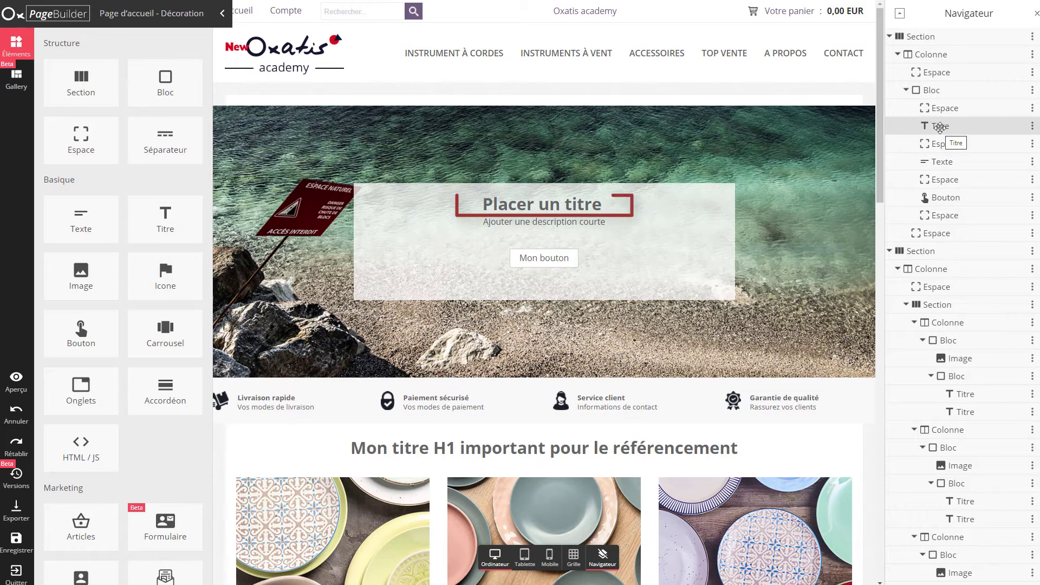
Step: Change the banner title text to "Mon nouveau titre"
left_click(524, 203)
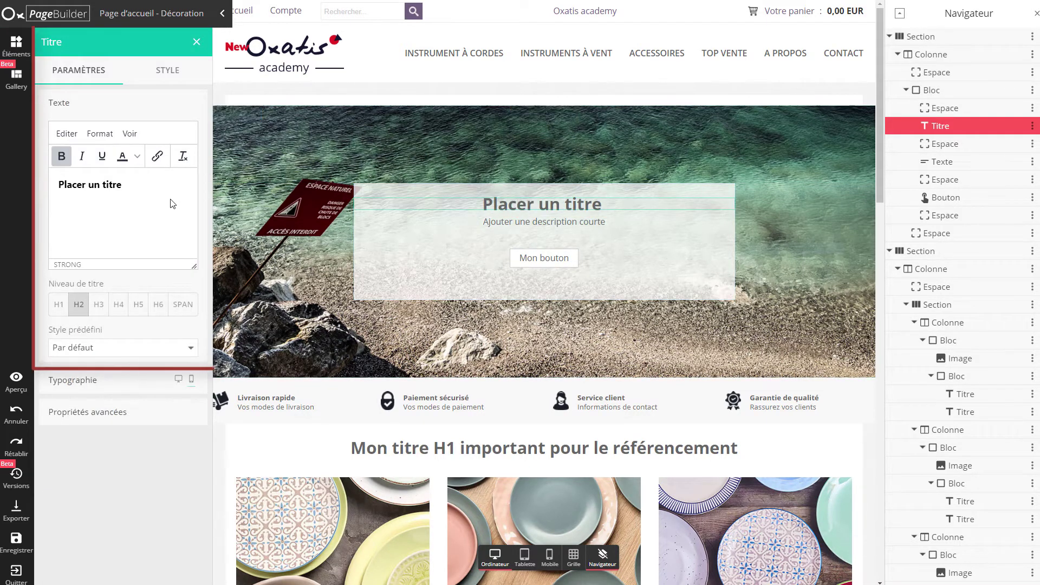
key("ctrl+a")
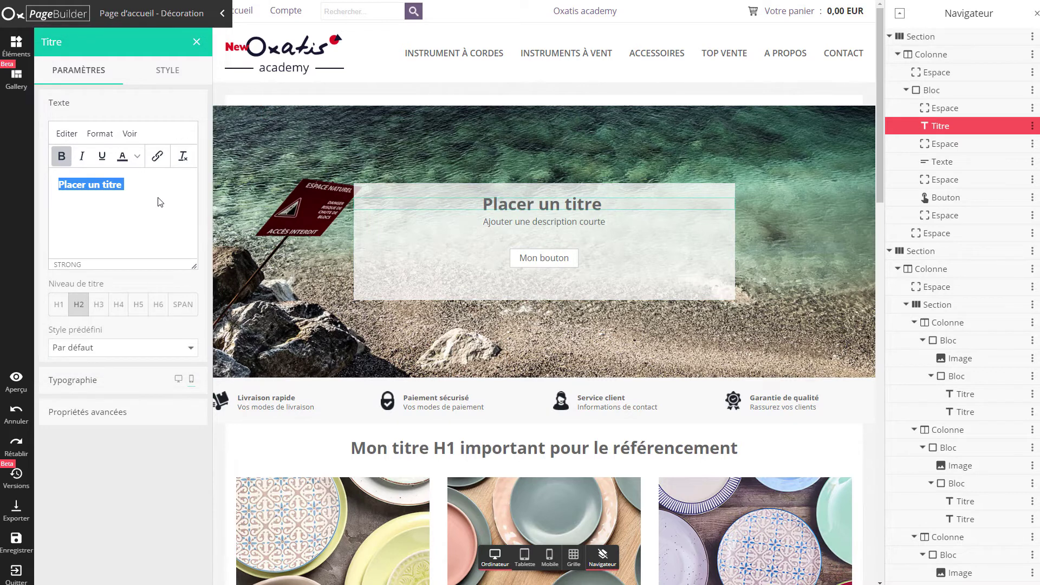
type("Mon nouveau titre")
Step: Extend the banner description under the title to read "Ajouter une description courte ou un peu plus"
left_click(546, 234)
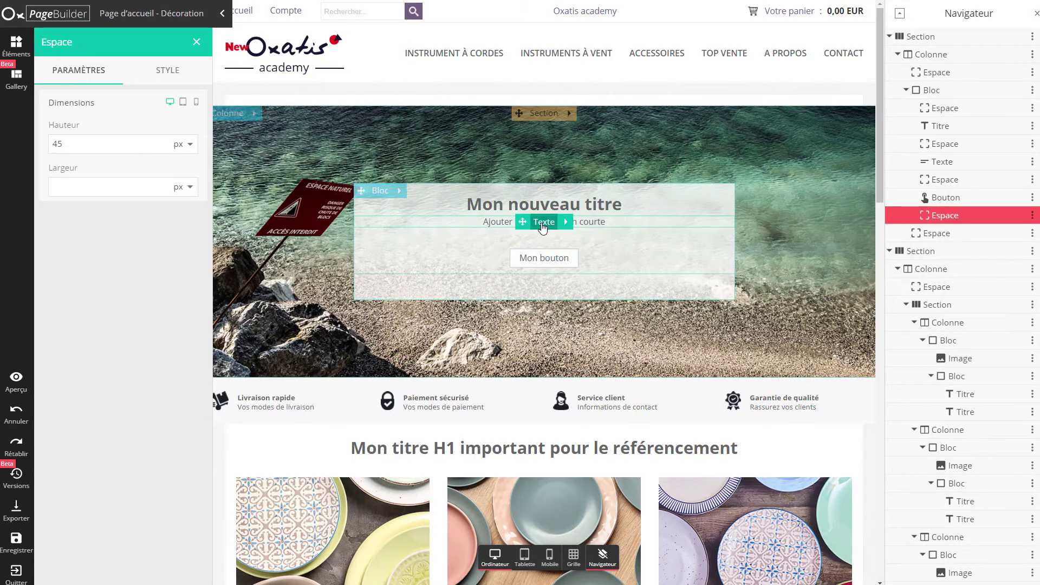
left_click(543, 223)
type("outer une description courte o")
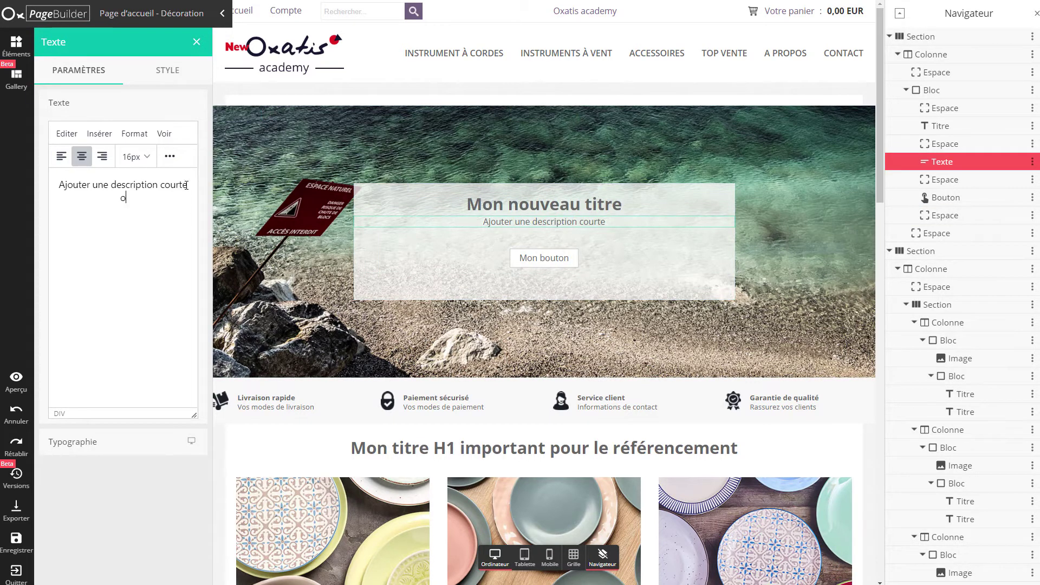
type("u un peu plus")
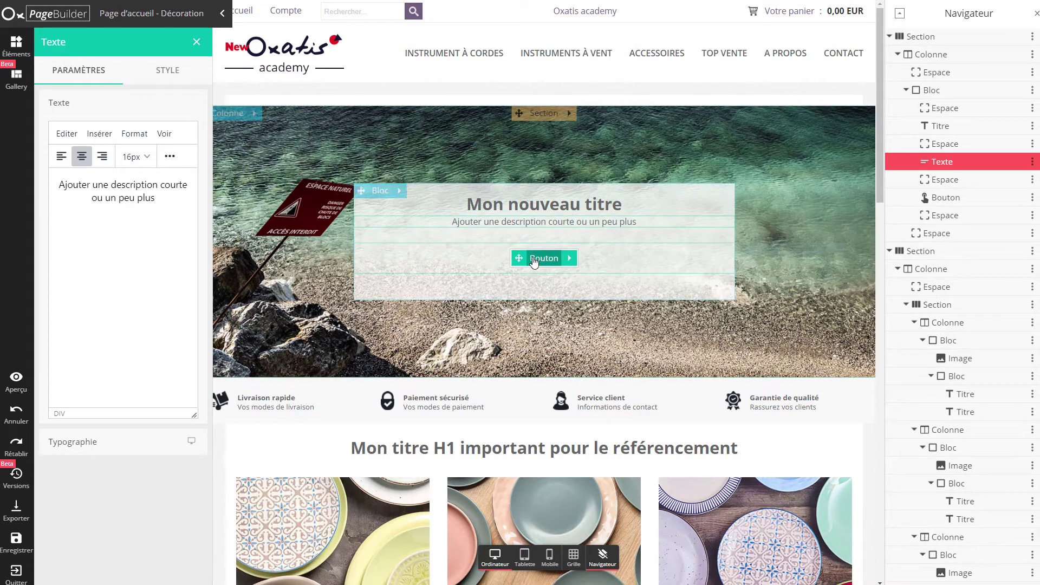
Step: Set the banner button's navigation action to open the article category "Instruments à cordes"
left_click(534, 262)
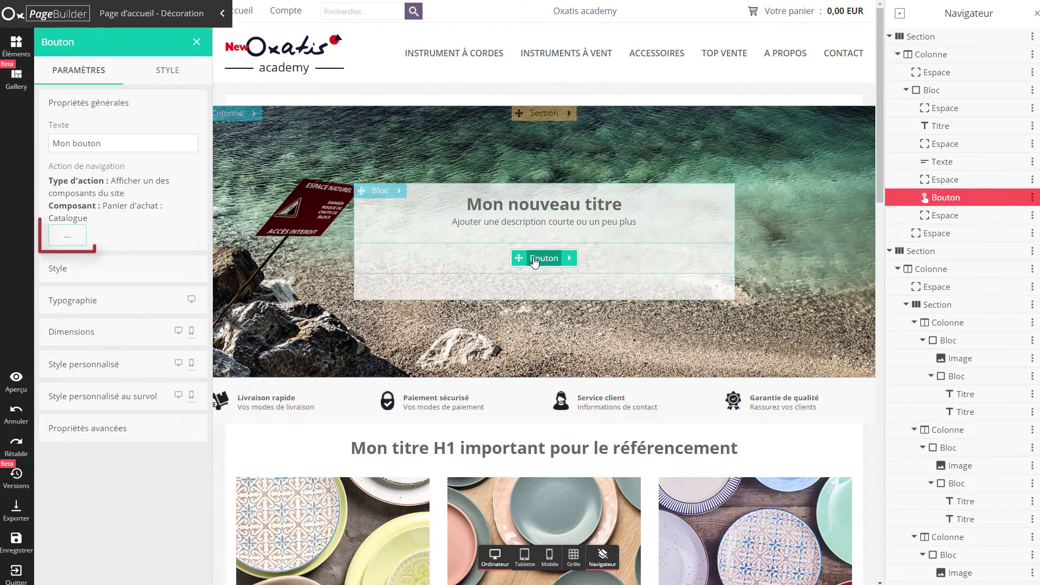
left_click(67, 235)
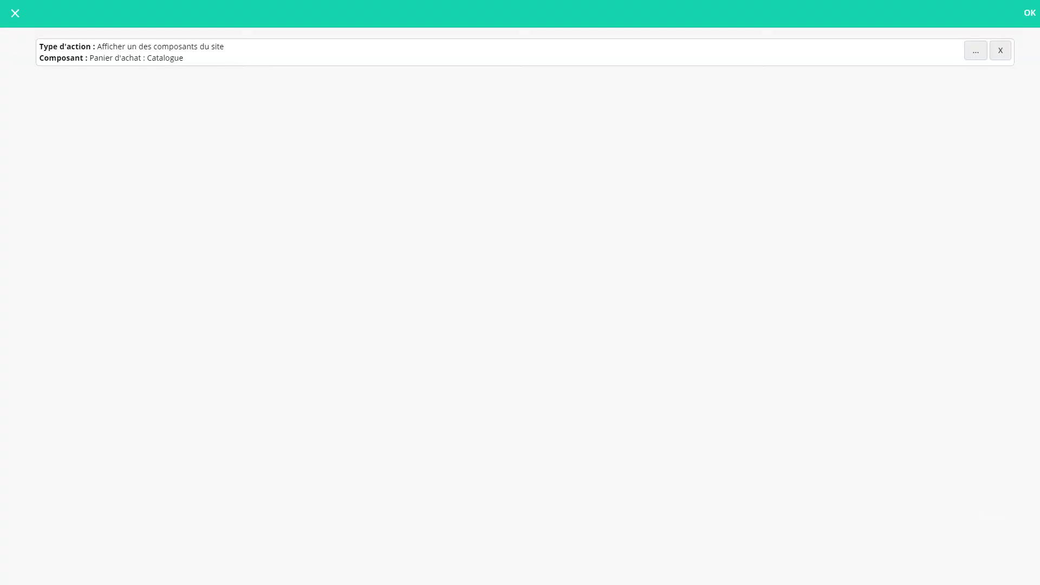
left_click(976, 51)
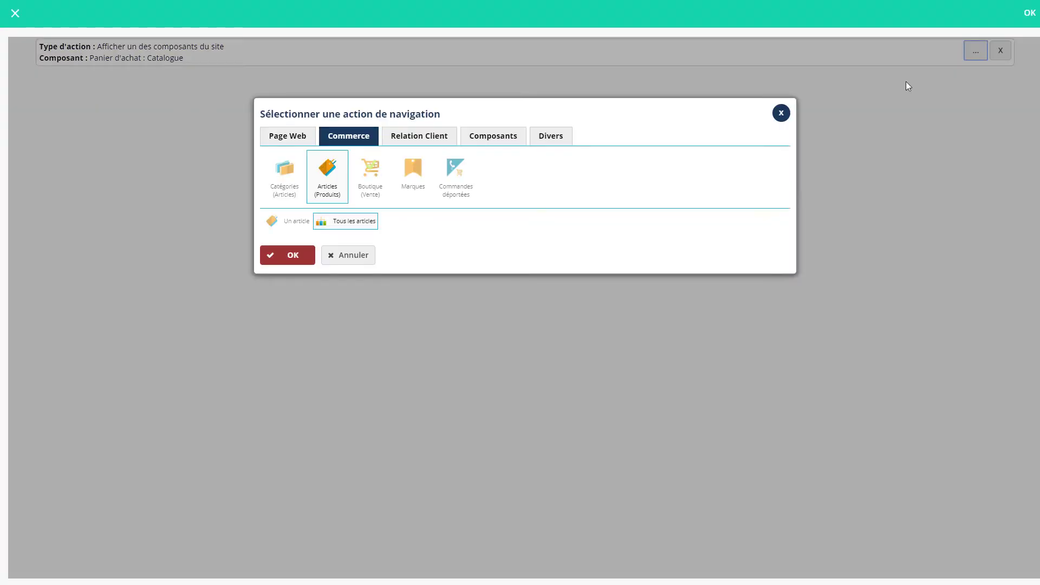
left_click(283, 169)
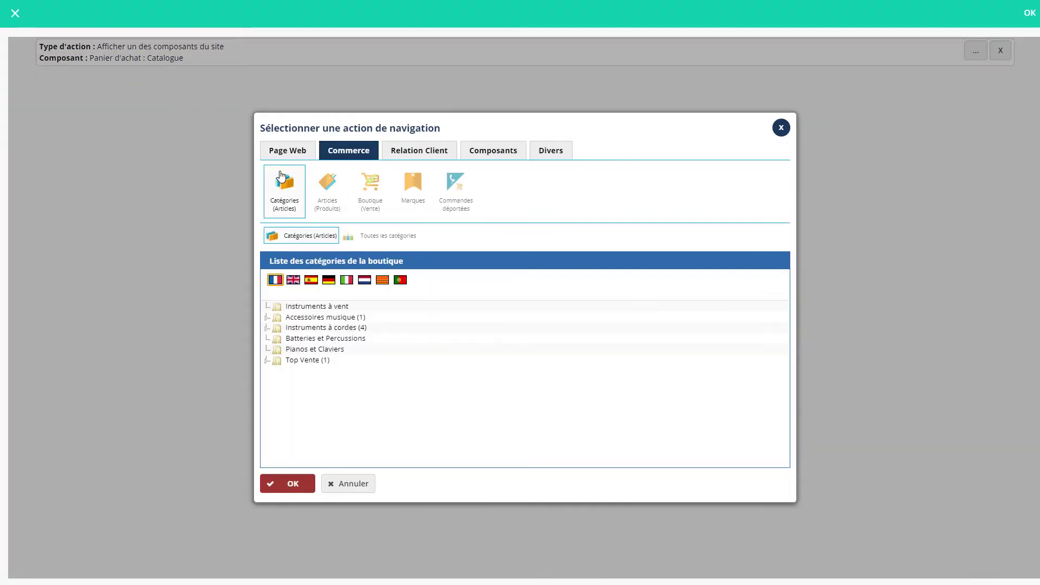
left_click(295, 485)
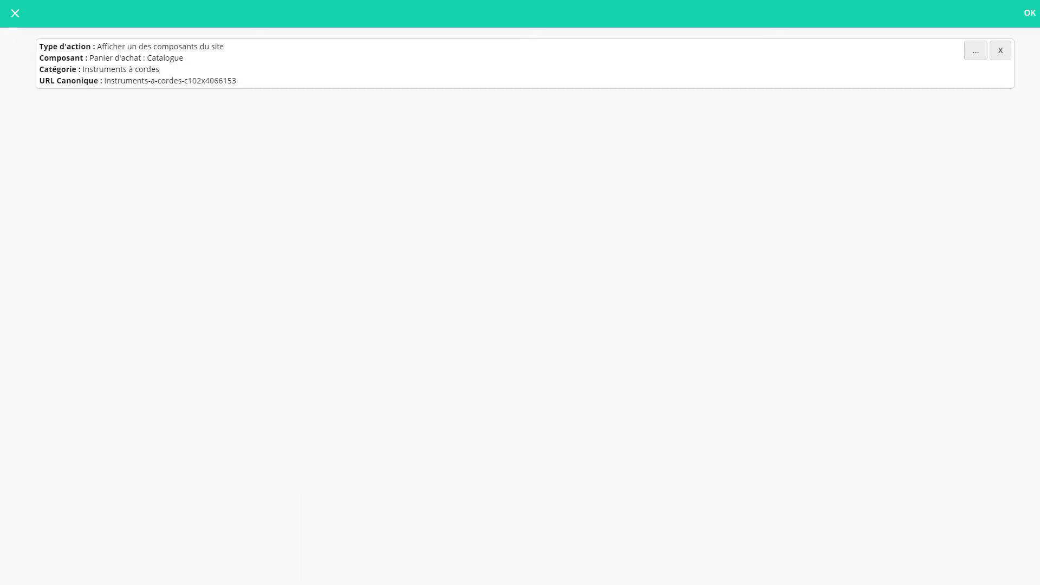
left_click(1028, 13)
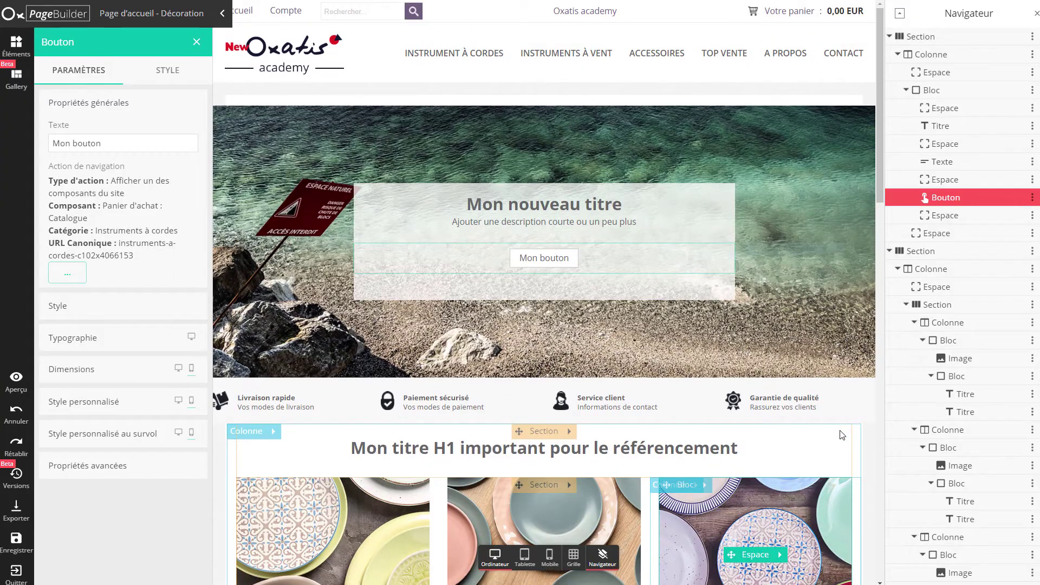
Step: Replace the background image of the "Catégorie 1" block with home-cat-electro.jpg, added at the Originale size
scroll(842, 435, "down", 5)
key("Escape")
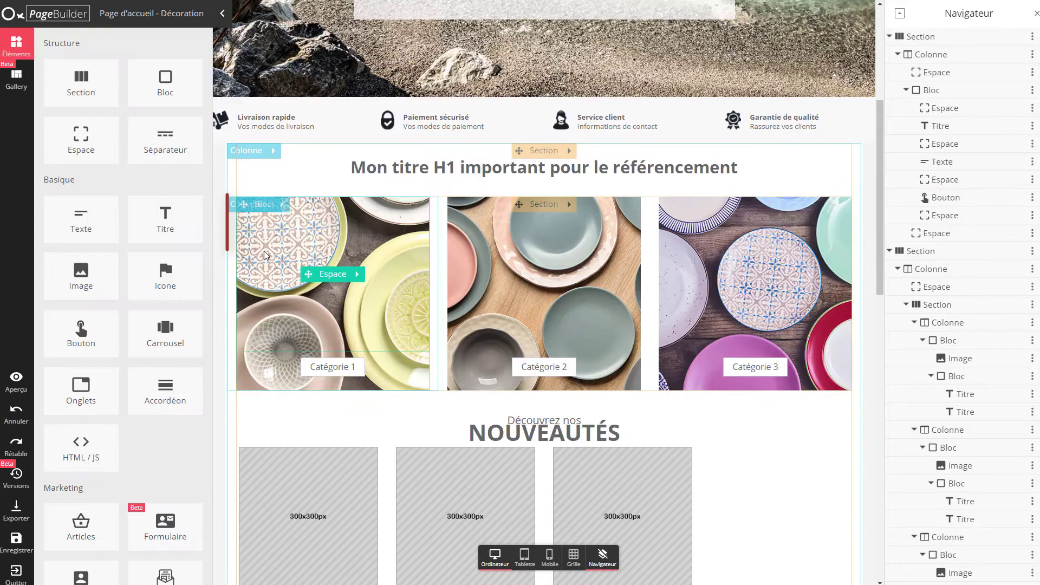
left_click(264, 205)
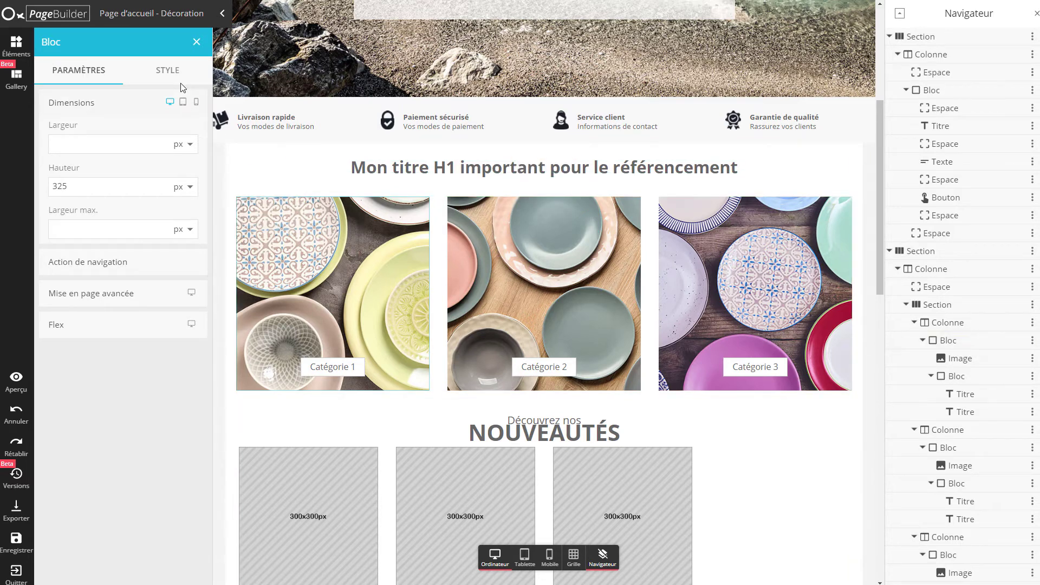
left_click(171, 71)
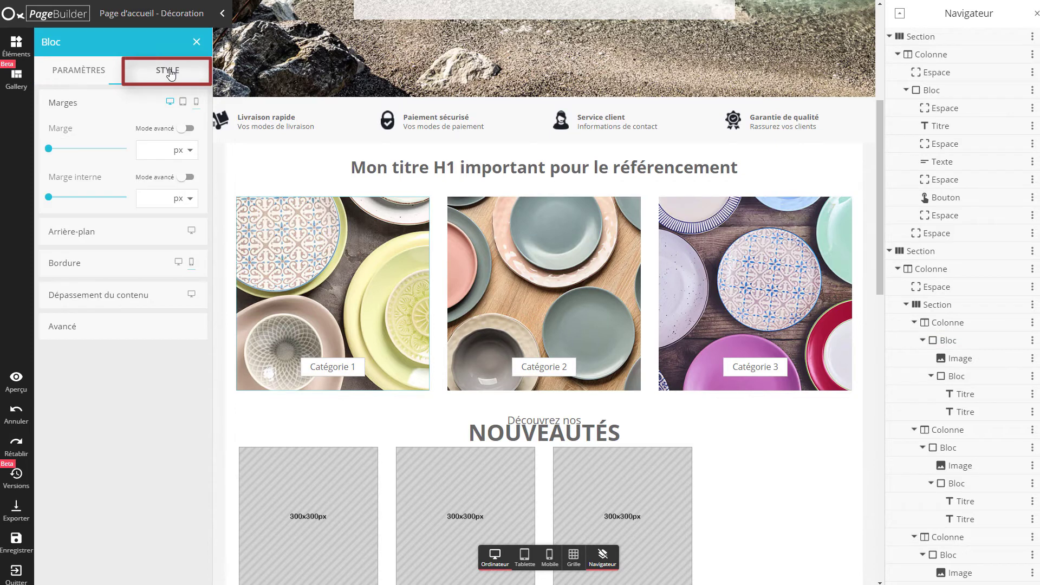
left_click(71, 231)
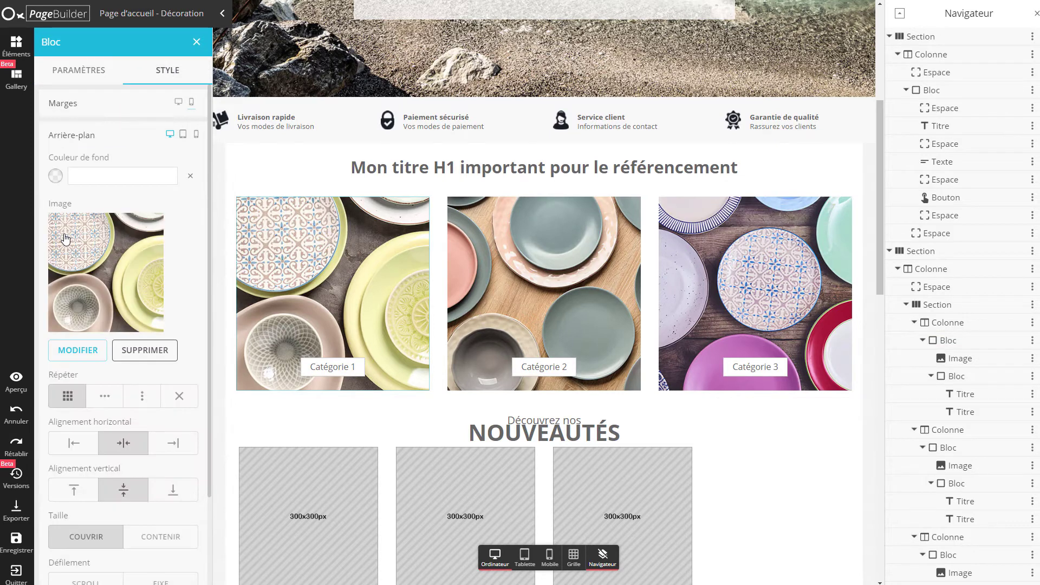
left_click(79, 358)
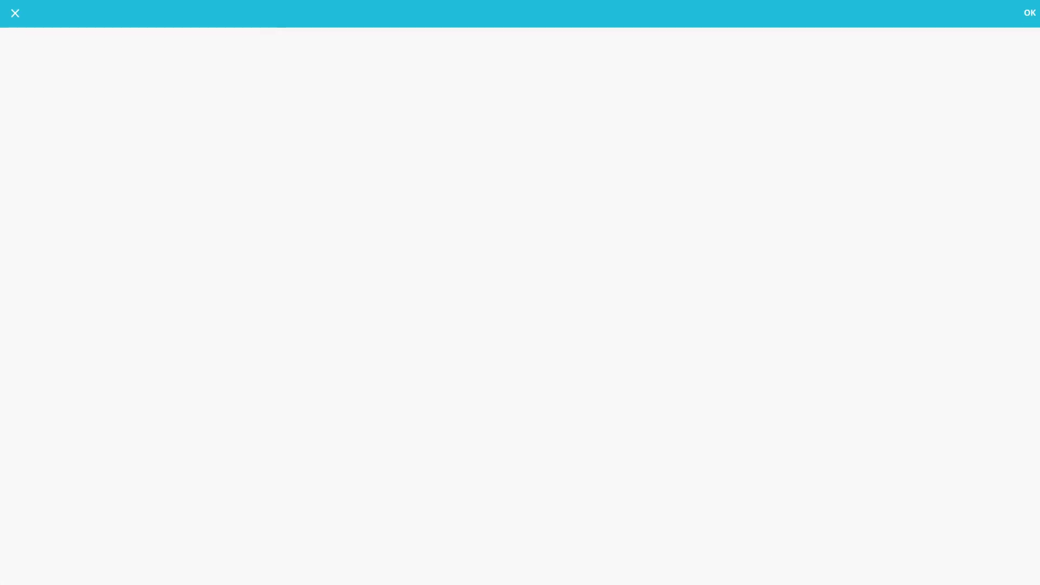
left_click_drag(677, 216, 588, 103)
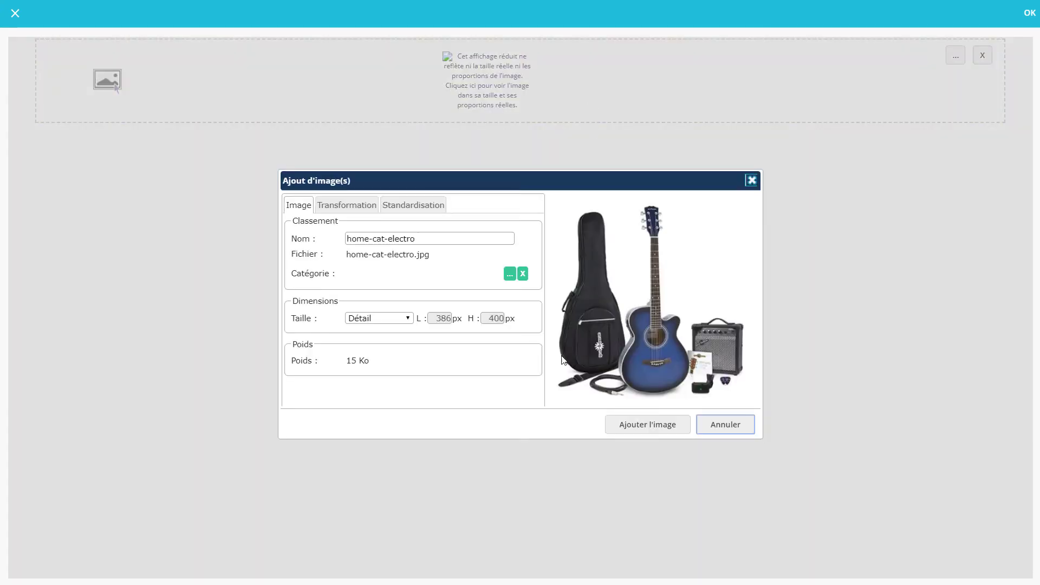
left_click(388, 319)
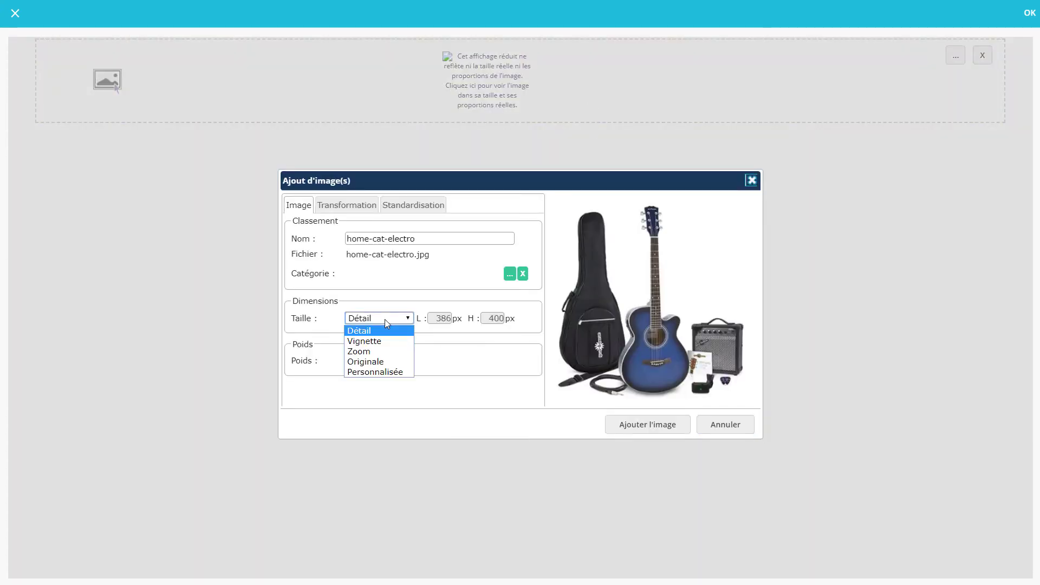
left_click(385, 363)
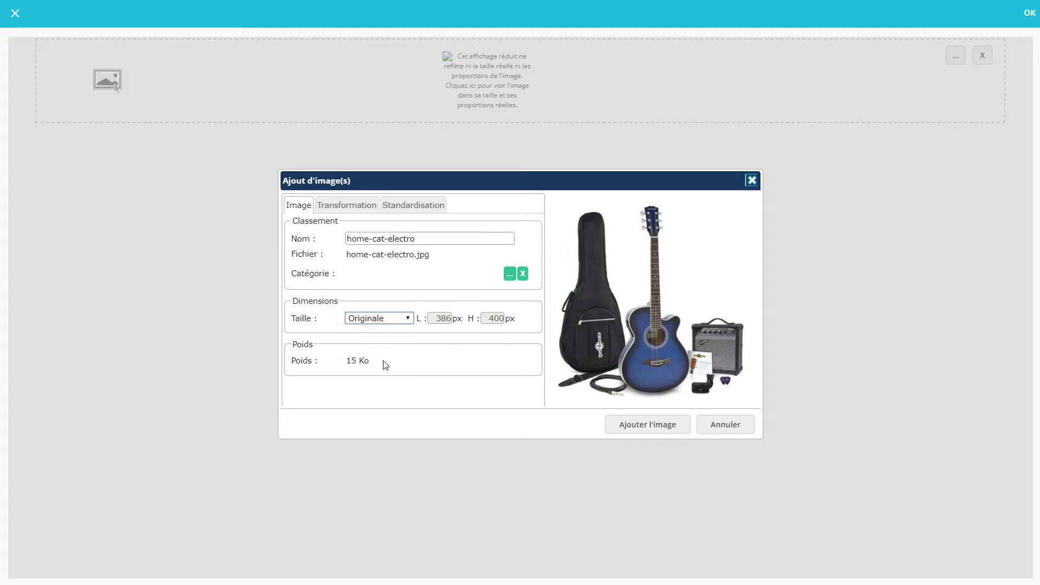
left_click(656, 426)
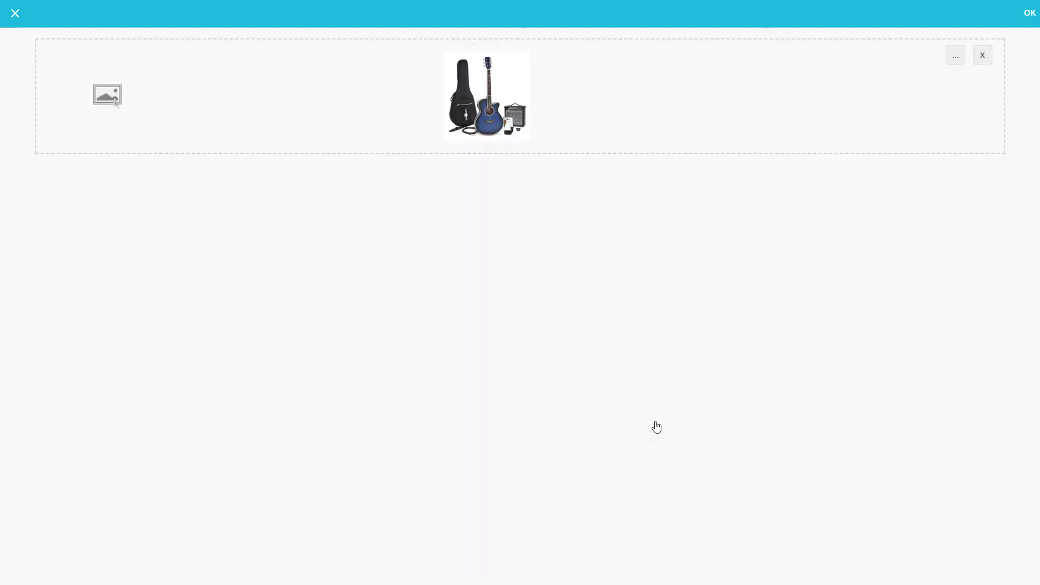
left_click(1031, 13)
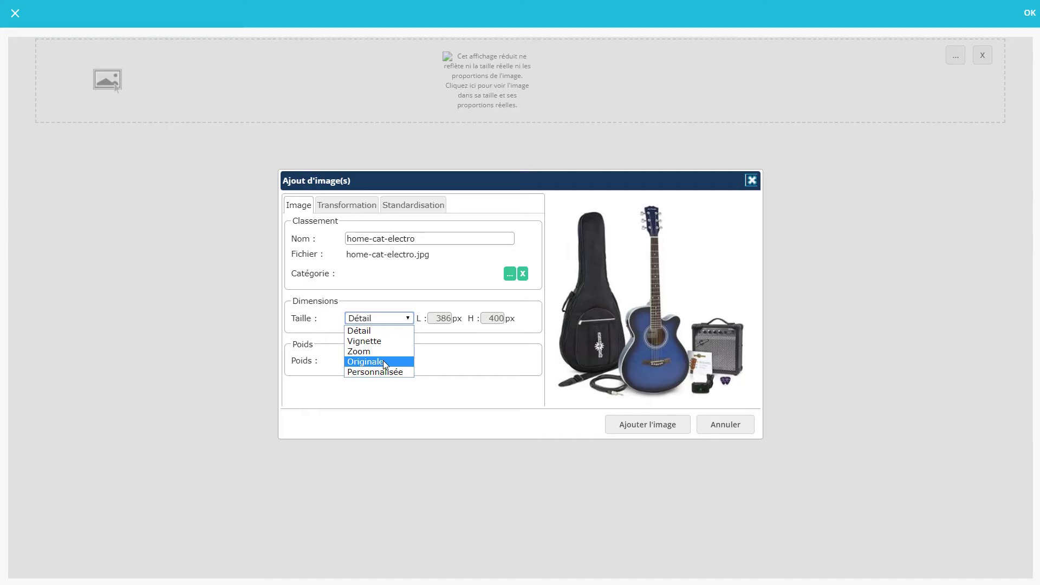
Step: Add home-cat-electro.jpg at Originale size as the "Catégorie 1" block's background and link the block to the article category "Guitare"
left_click(382, 360)
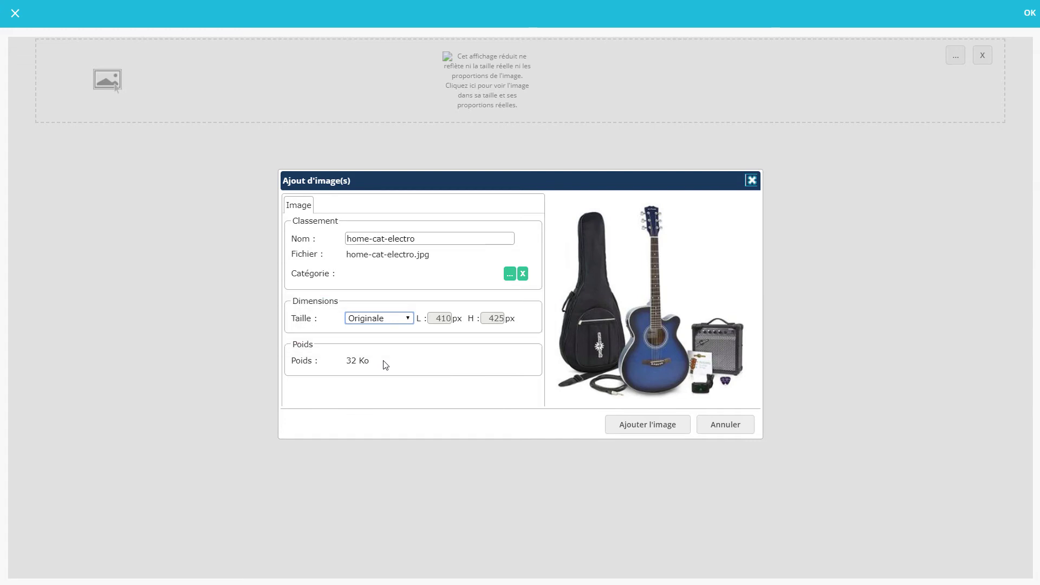
left_click(656, 425)
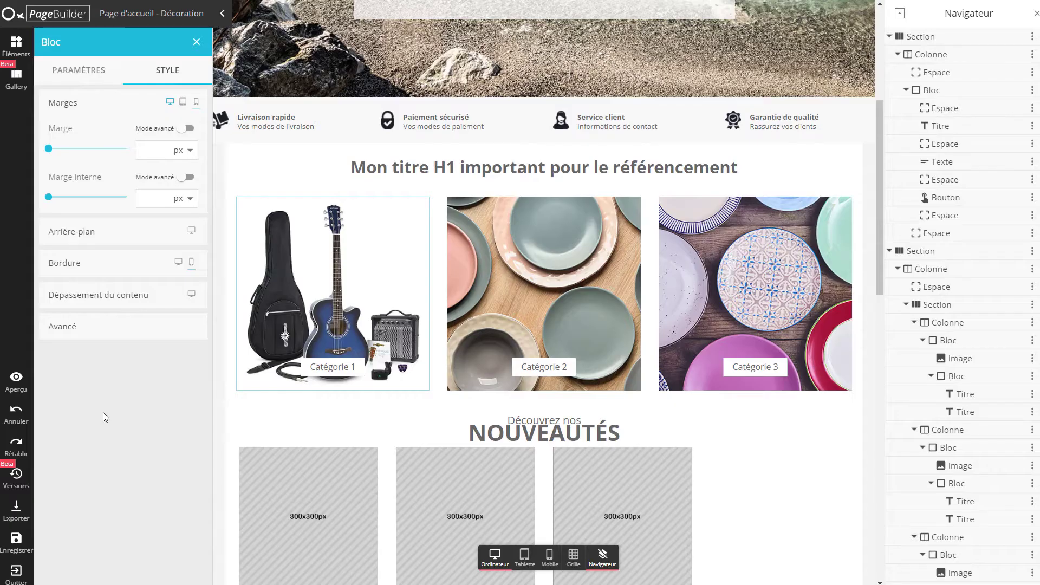
left_click(77, 69)
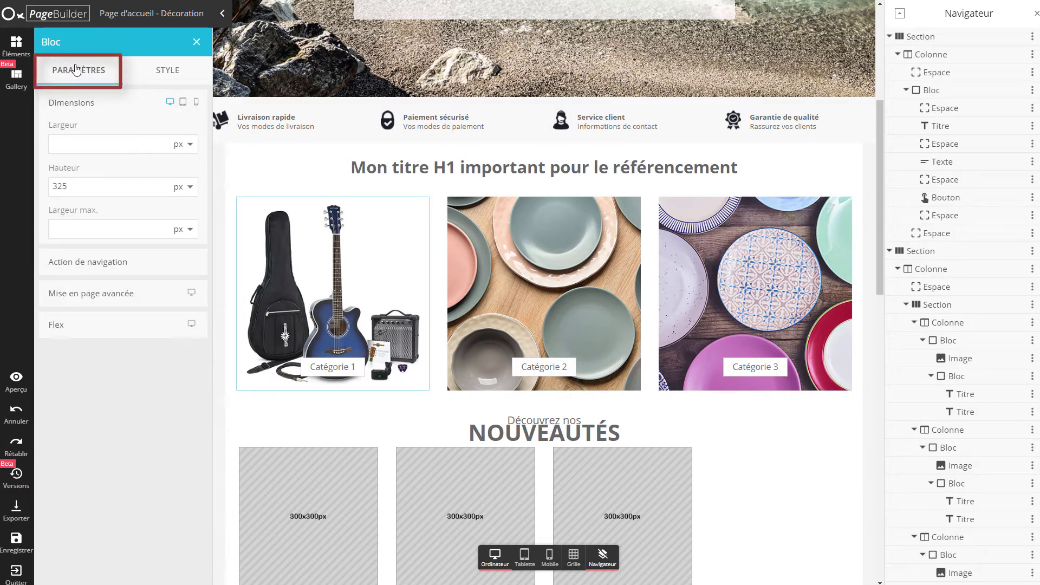
left_click(98, 264)
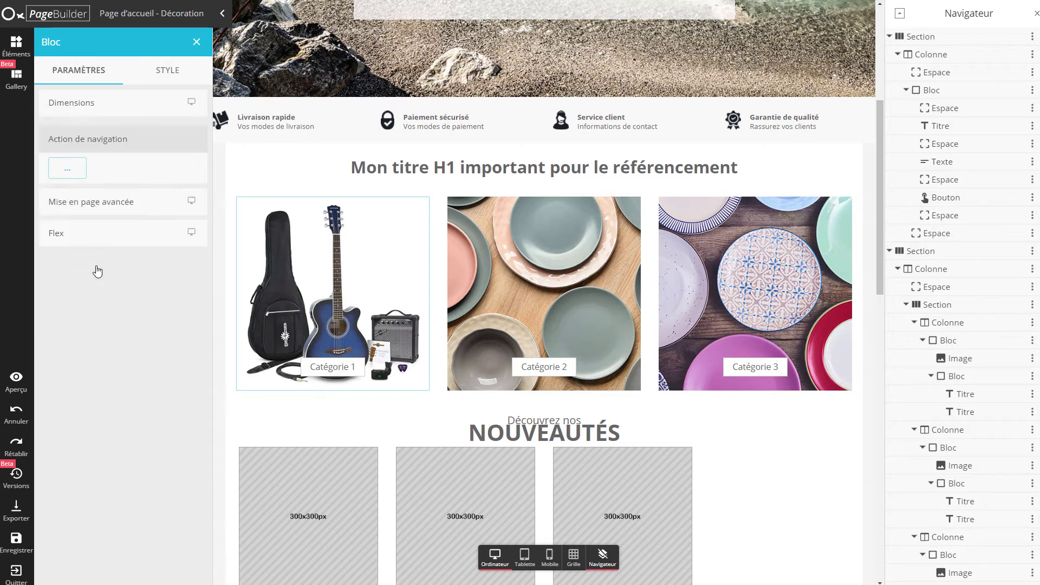
left_click(67, 213)
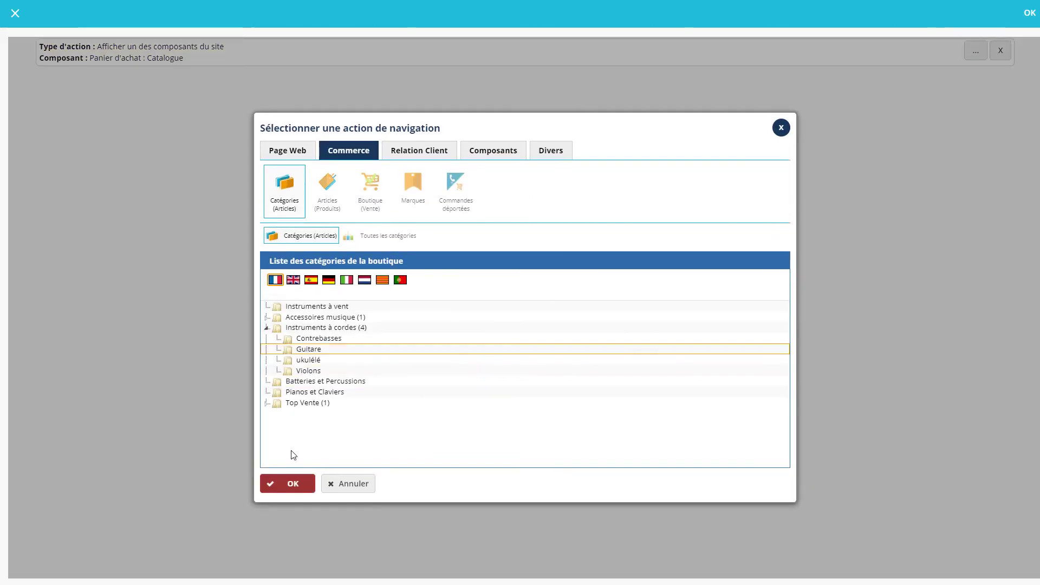
left_click(292, 487)
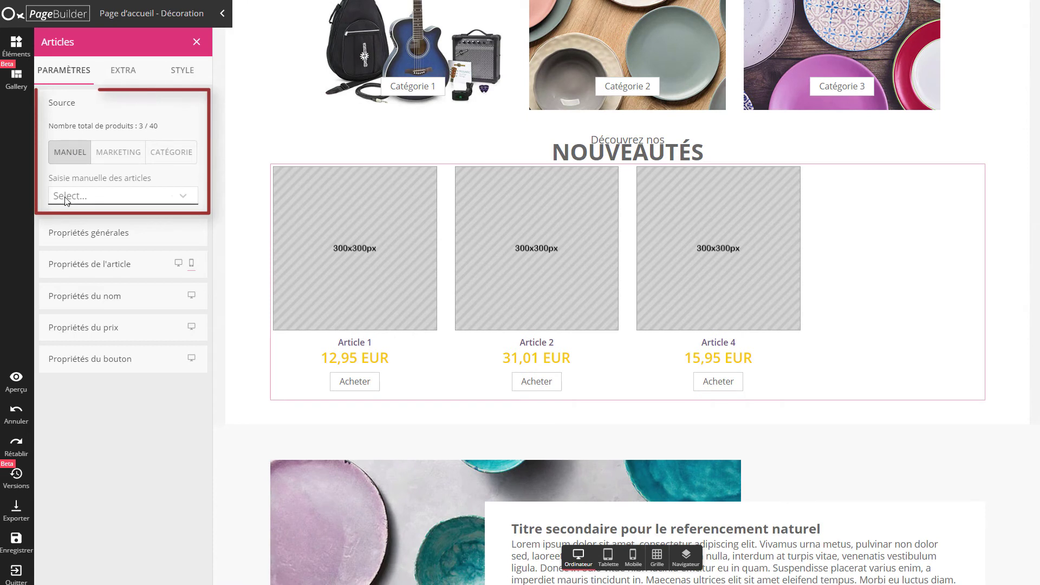
Step: Fill the NOUVEAUTÉS articles element manually with "Guitare Classique GROSSON" and "Guitare Folk GROSSON APX600 Black"
left_click(66, 197)
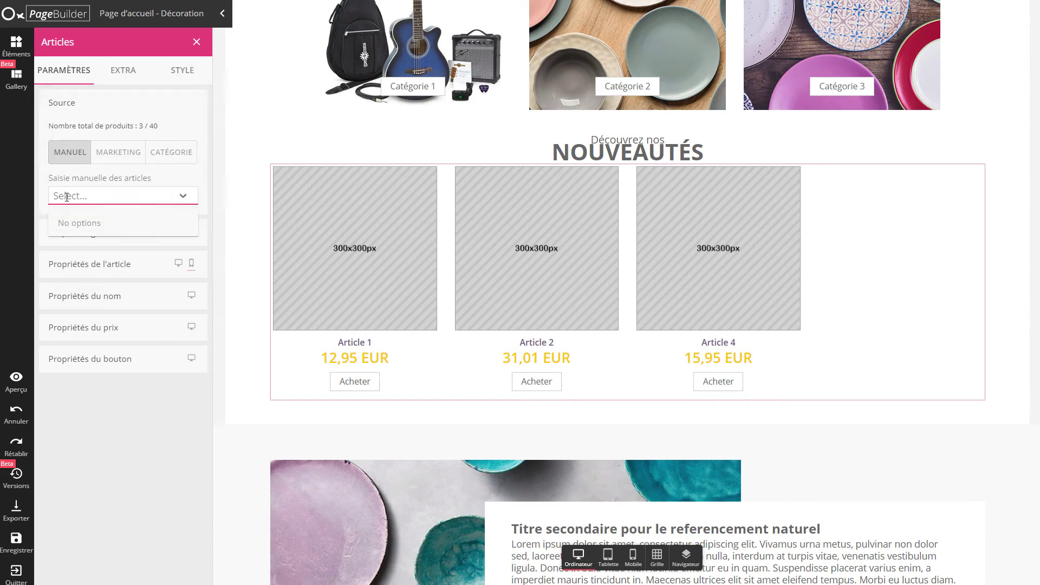
type("guit")
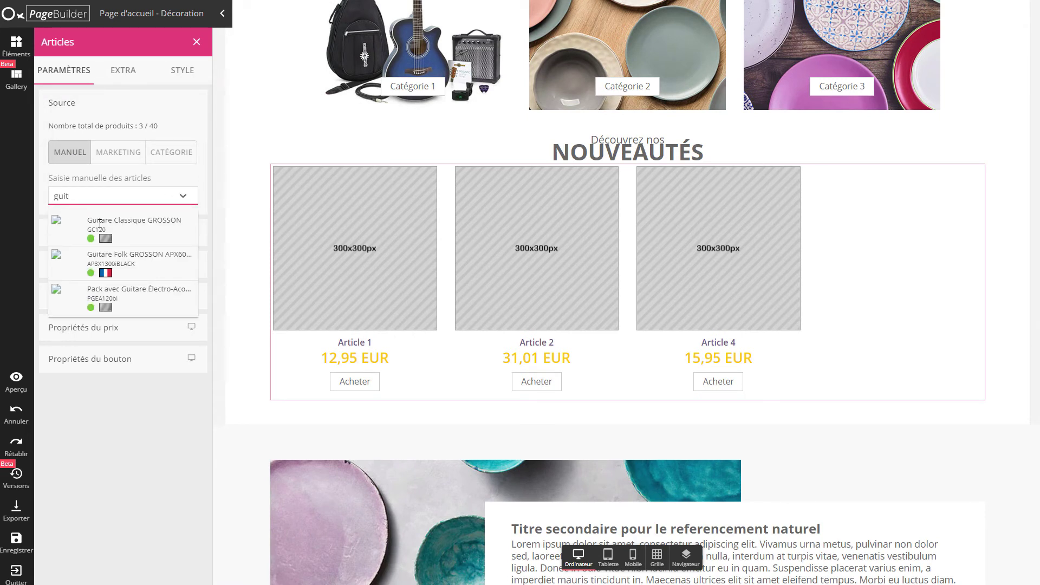
left_click(100, 223)
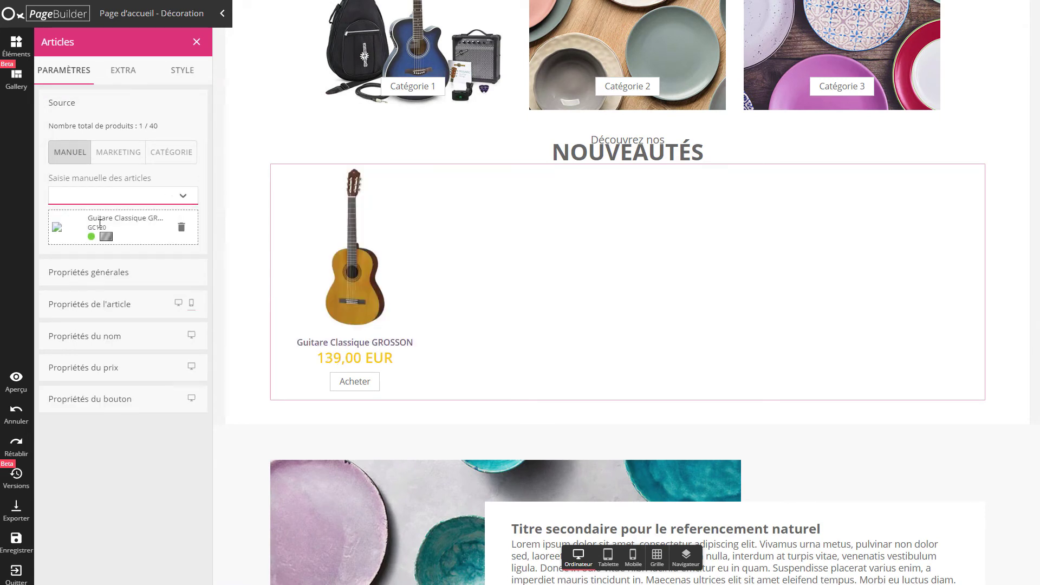
type("guit")
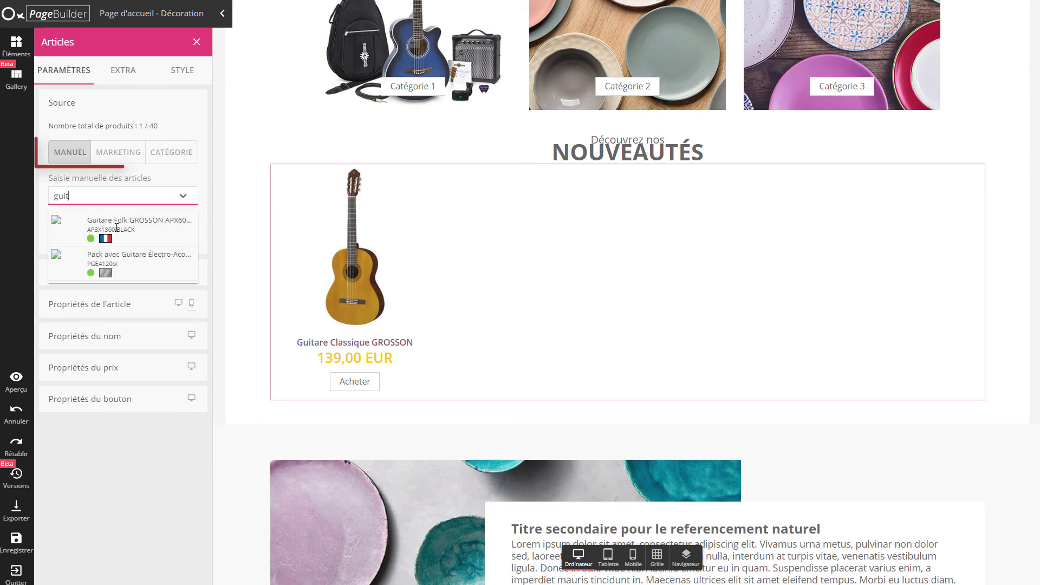
left_click(116, 224)
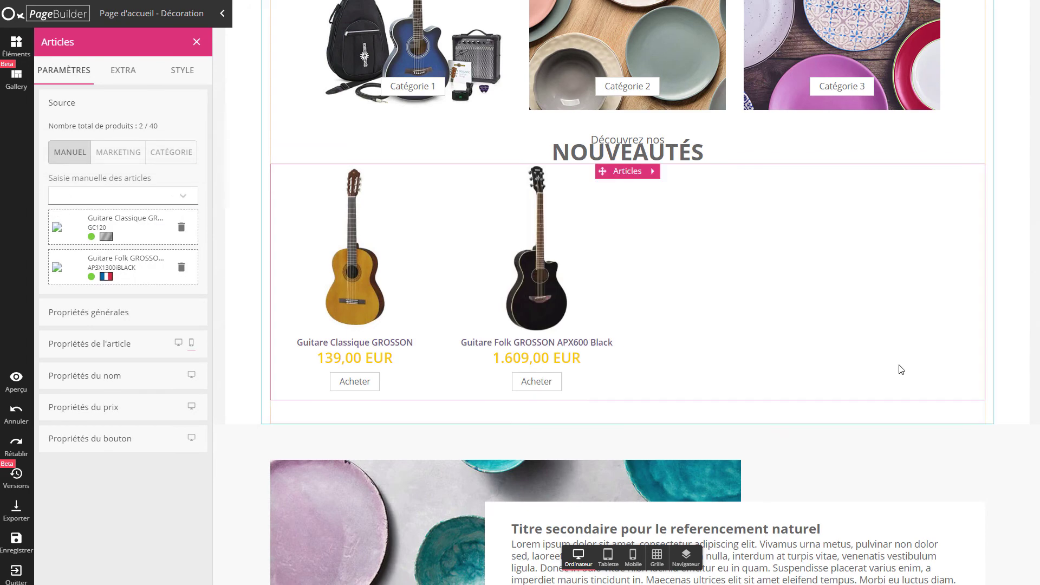
Step: Open the background settings of the block containing "Titre secondaire pour le referencement naturel"
scroll(898, 371, "down", 5)
scroll(897, 369, "down", 4)
scroll(596, 282, "up", 3)
left_click(297, 200)
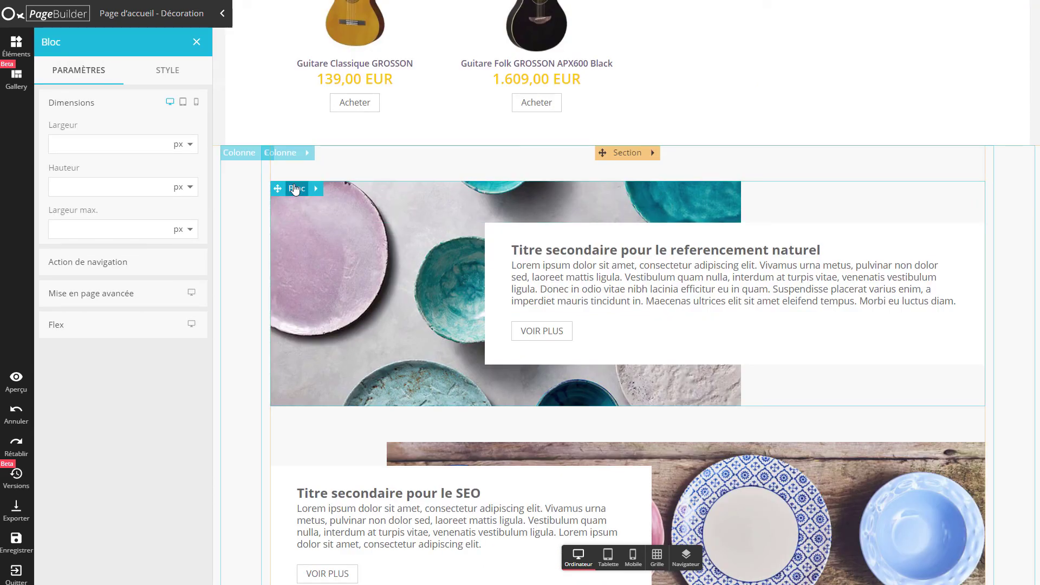
left_click(167, 70)
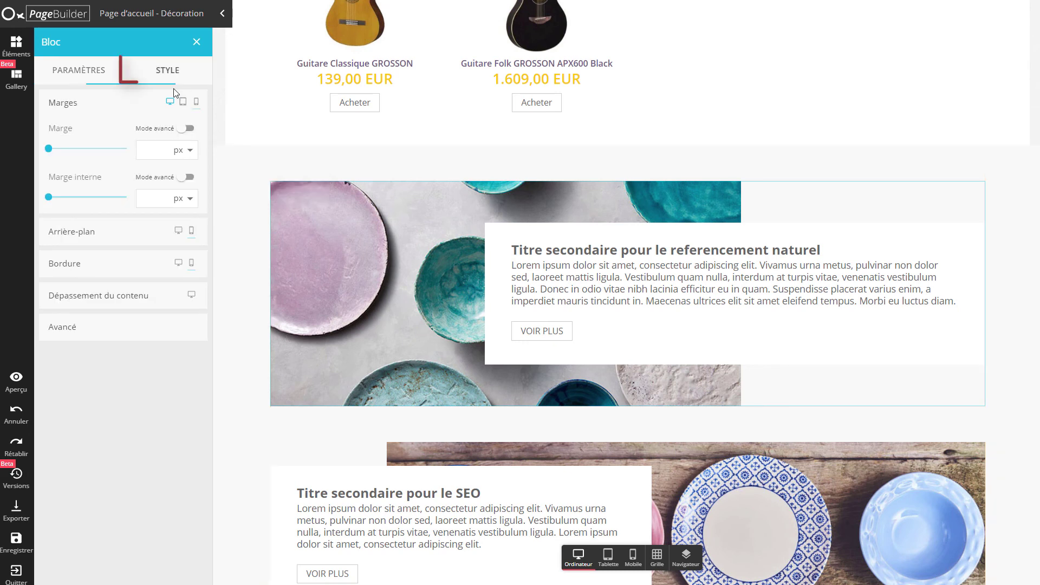
left_click(75, 238)
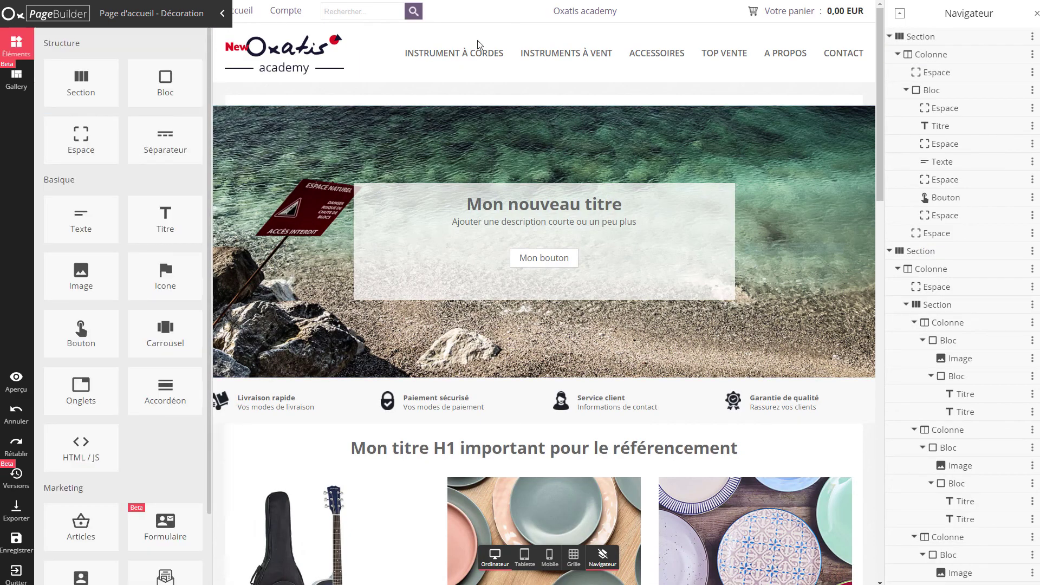
Step: Delete the "Mon bouton" button from the banner block
left_click(949, 202)
left_click(1032, 202)
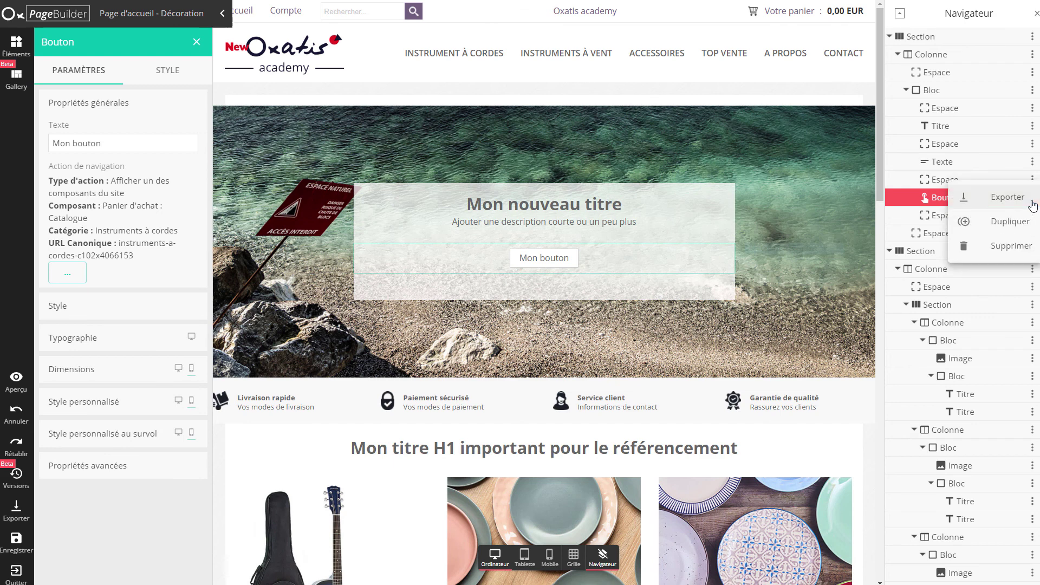
left_click(569, 257)
left_click(577, 258)
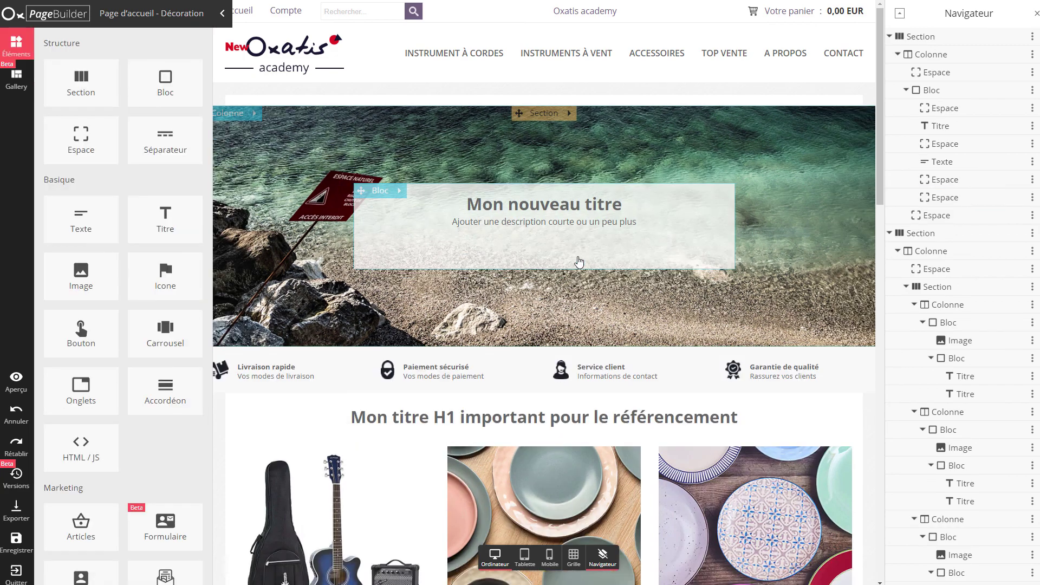